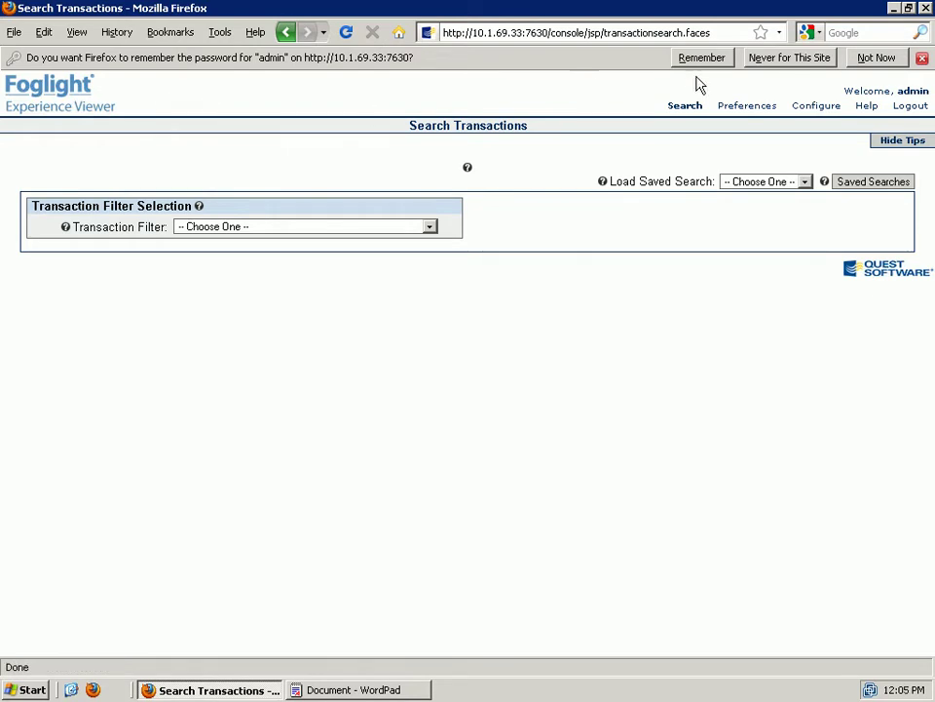
- Reveal the Search dropdown listing Transactions, Sessions and Hits
mouse_move(683, 107)
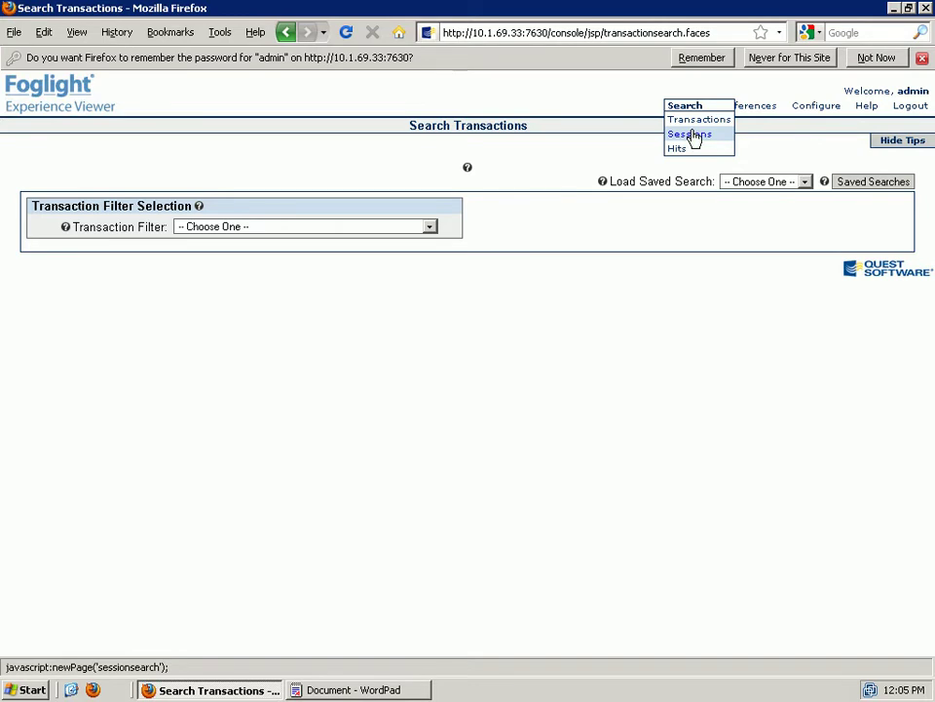
- Go to Search Sessions and expand Custom Field and Metric Update Conditions, adding nothing
left_click(692, 137)
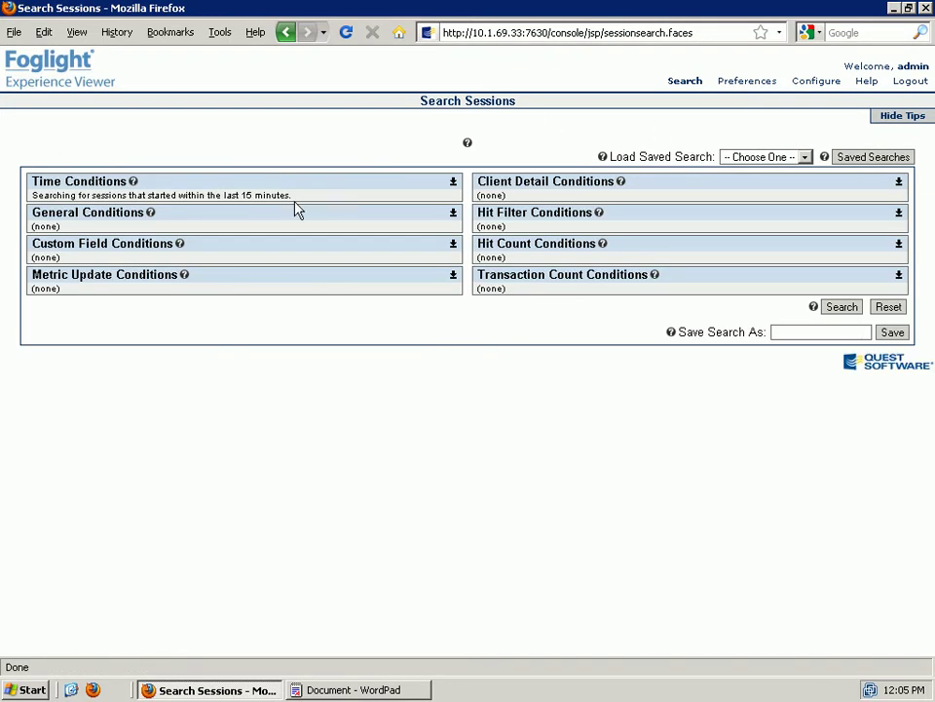
left_click(453, 244)
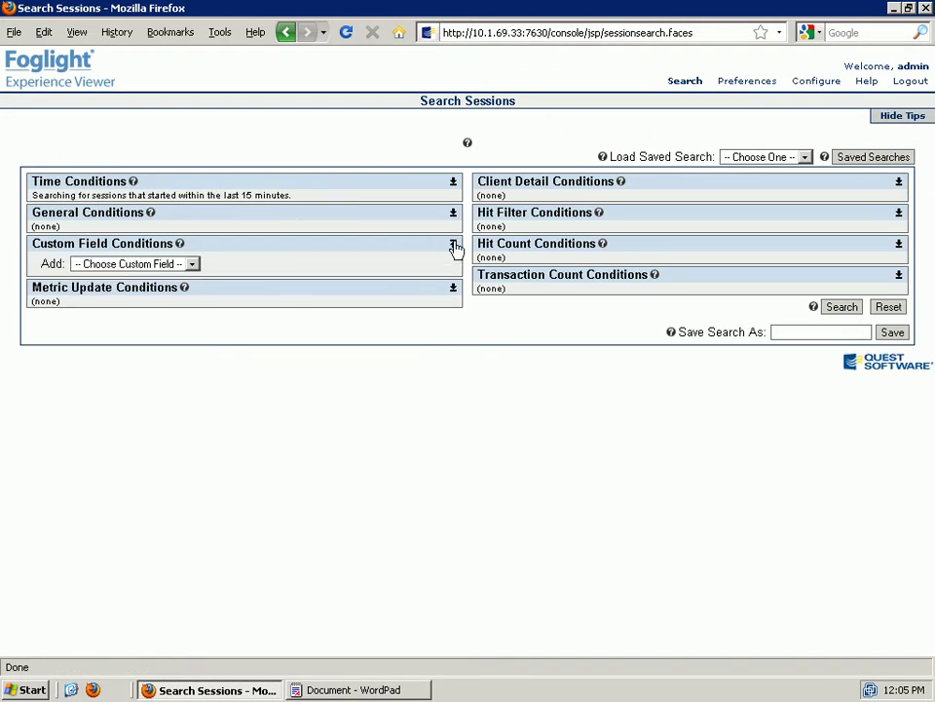
left_click(195, 268)
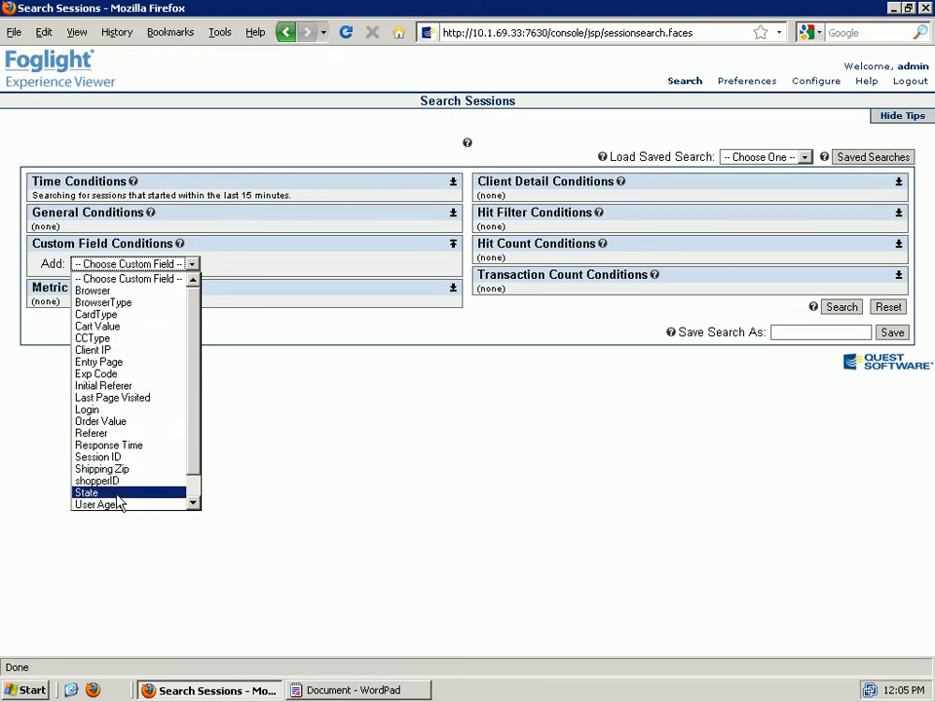
left_click(355, 298)
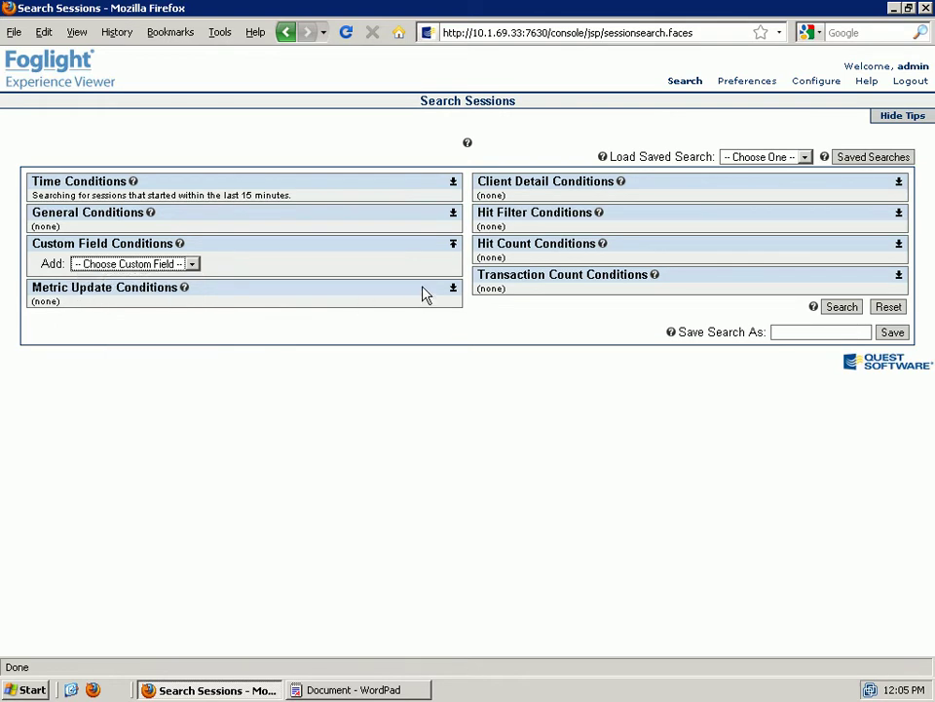
left_click(453, 291)
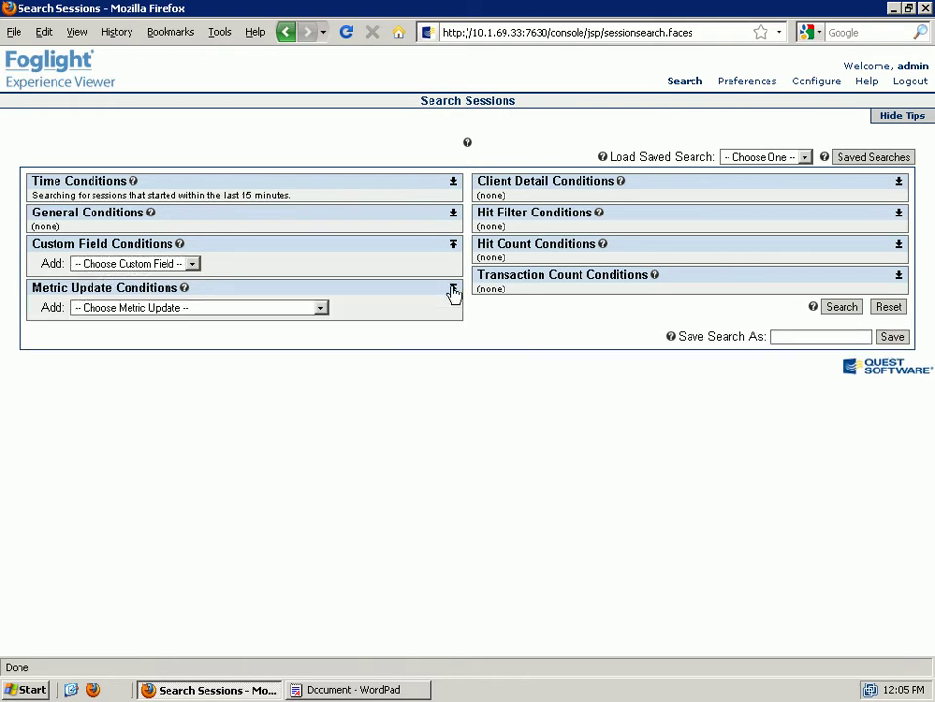
left_click(321, 308)
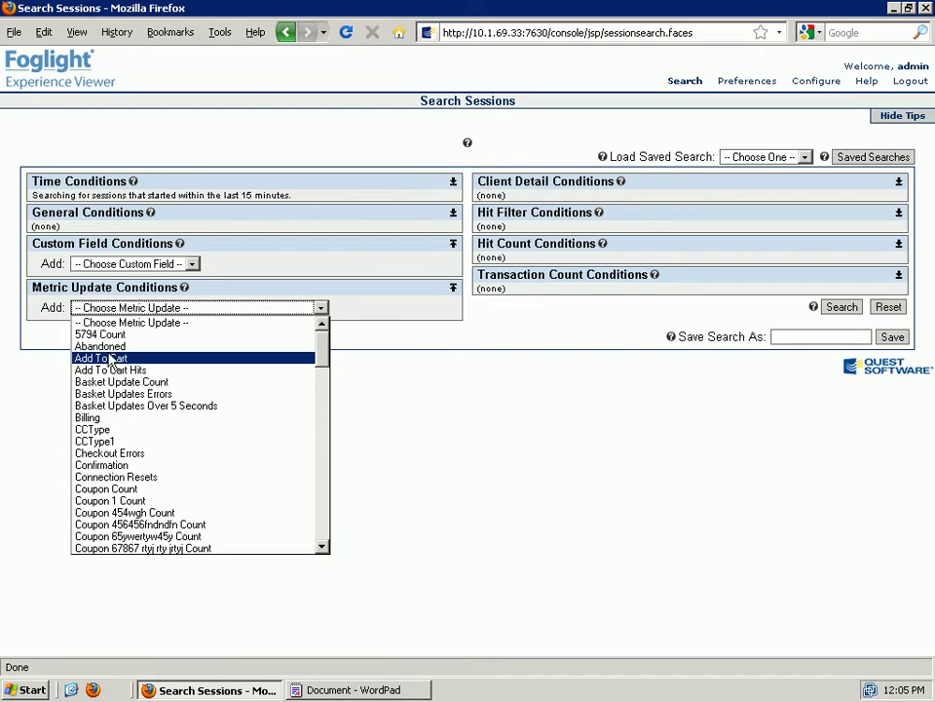
left_click(397, 307)
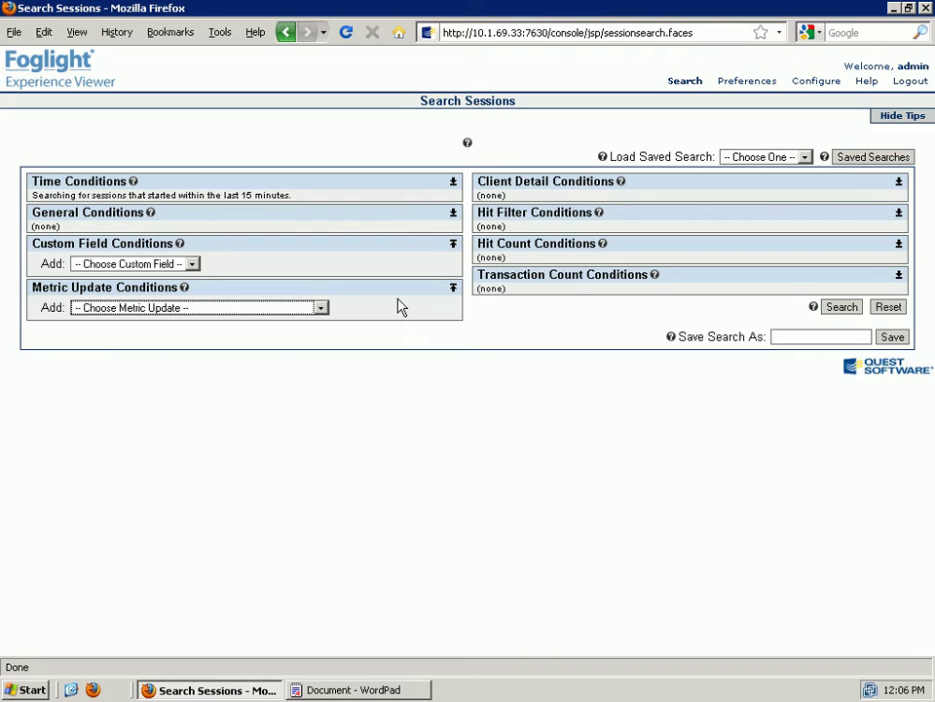
- Expand General Conditions and run the search, returning 200 sessions from the last 15 minutes
left_click(454, 216)
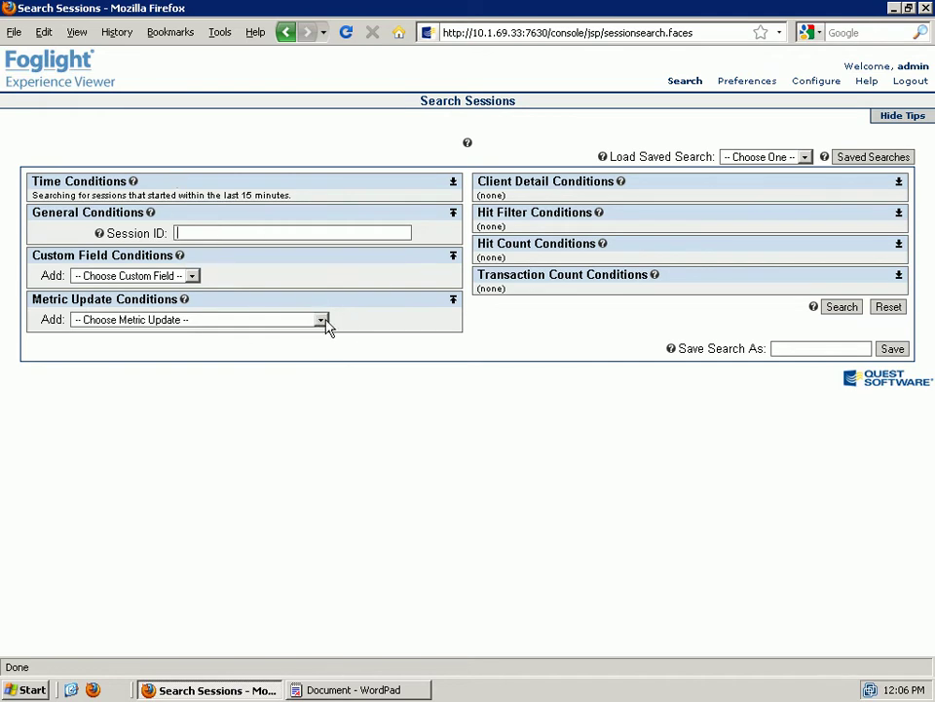
left_click(842, 307)
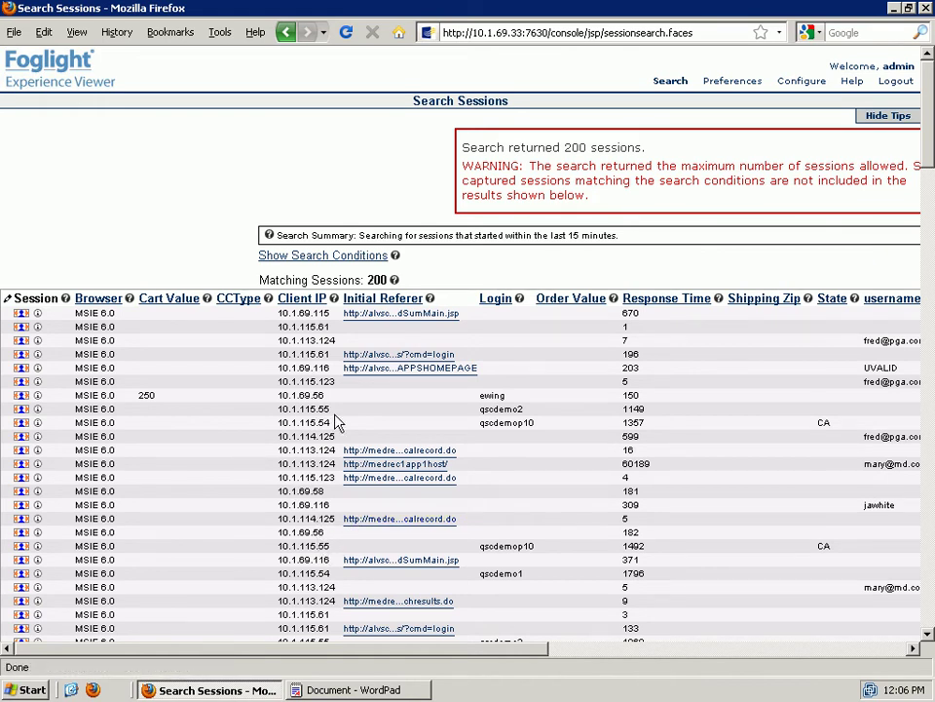
- Explore a listed session, step through its first hits, and view its Details tab
left_click(22, 415)
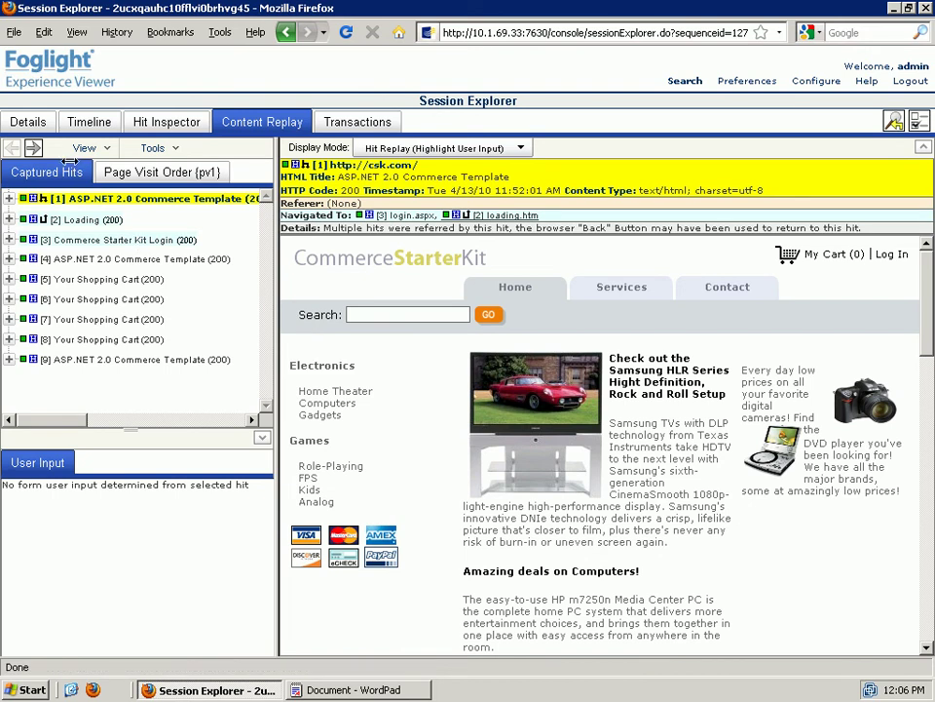
left_click(33, 148)
left_click(33, 148)
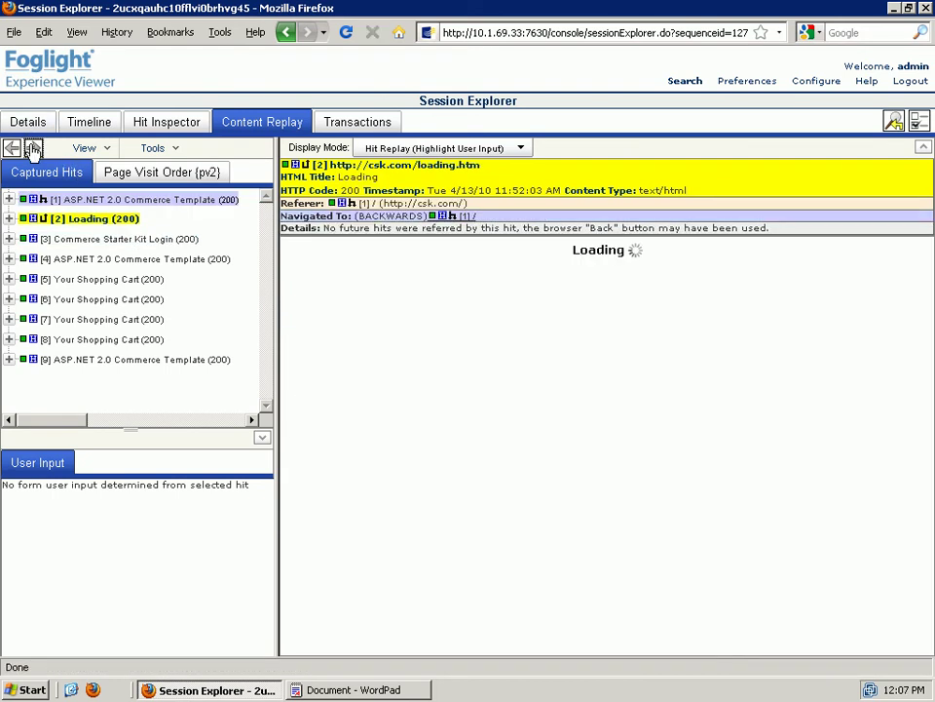
left_click(33, 148)
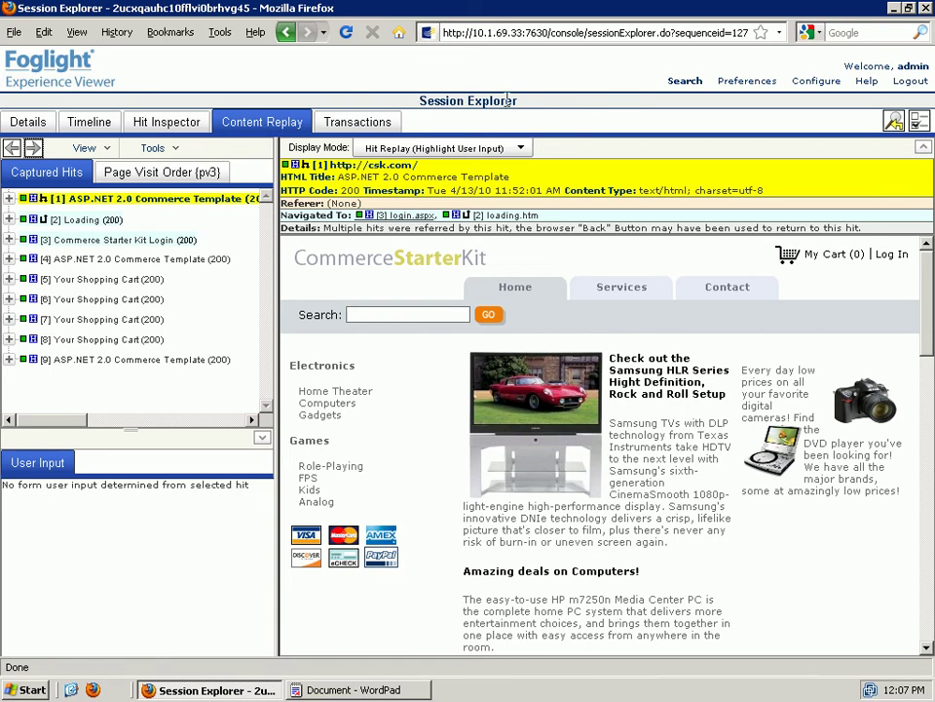
left_click(34, 125)
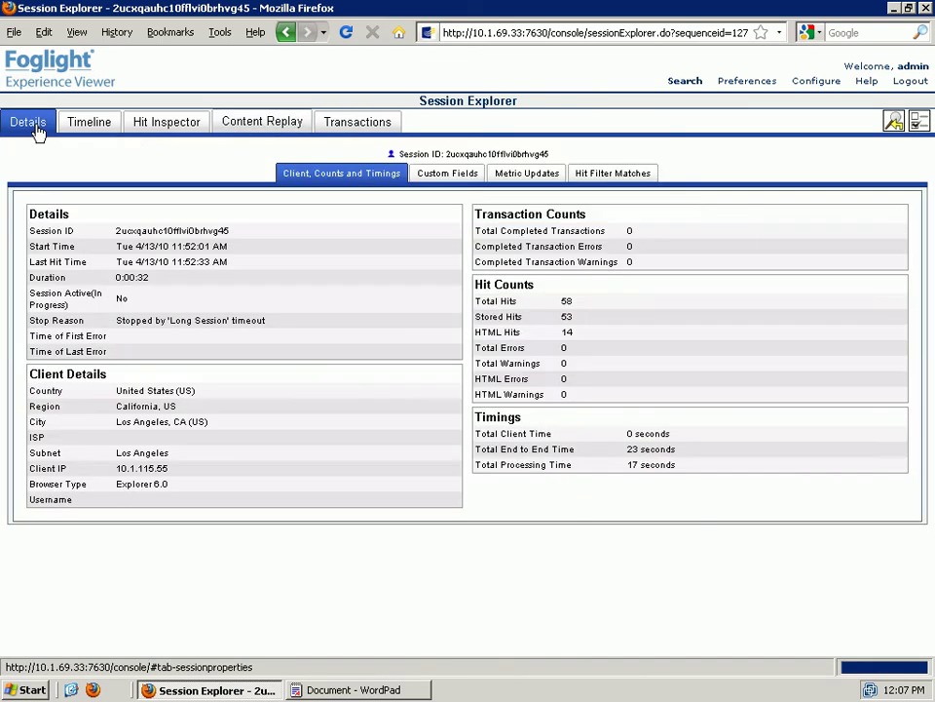
- Copy the Session ID value and return to the Content Replay tab
double_click(139, 230)
right_click(140, 231)
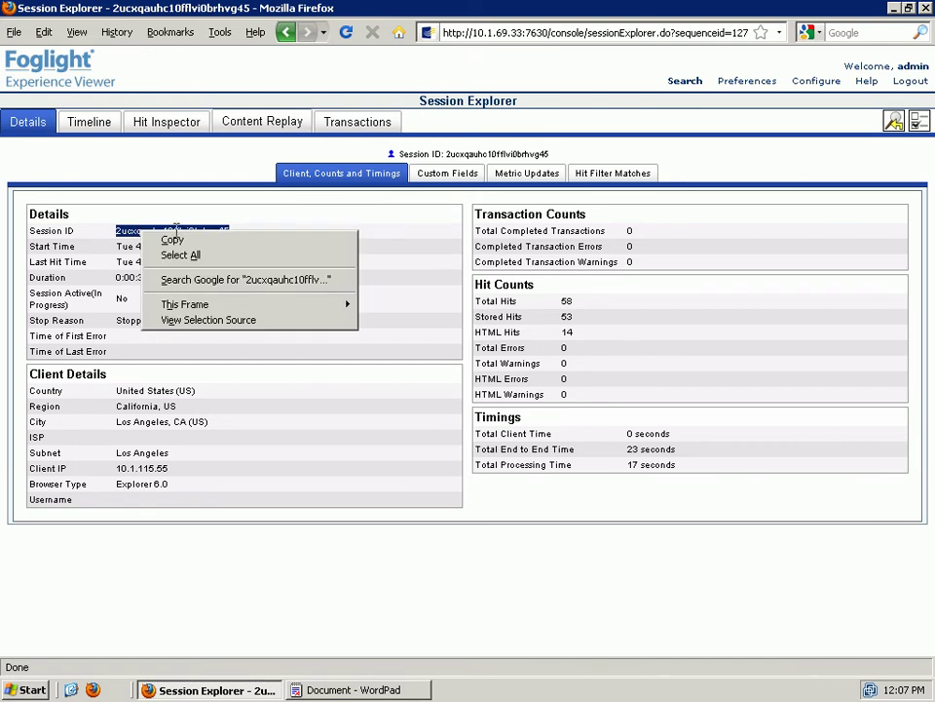
left_click(172, 239)
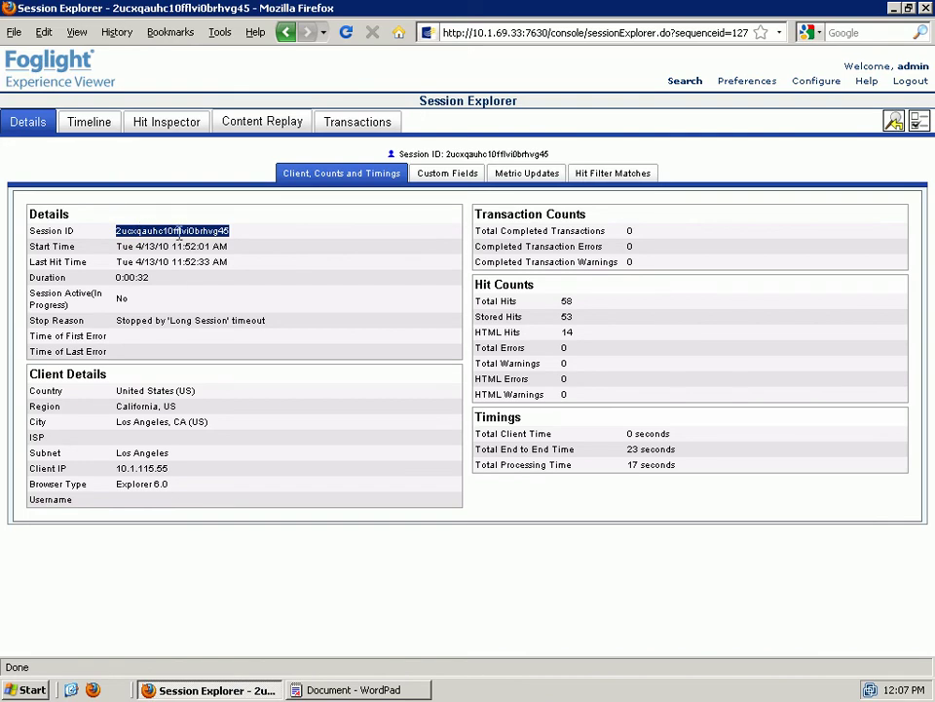
left_click(262, 128)
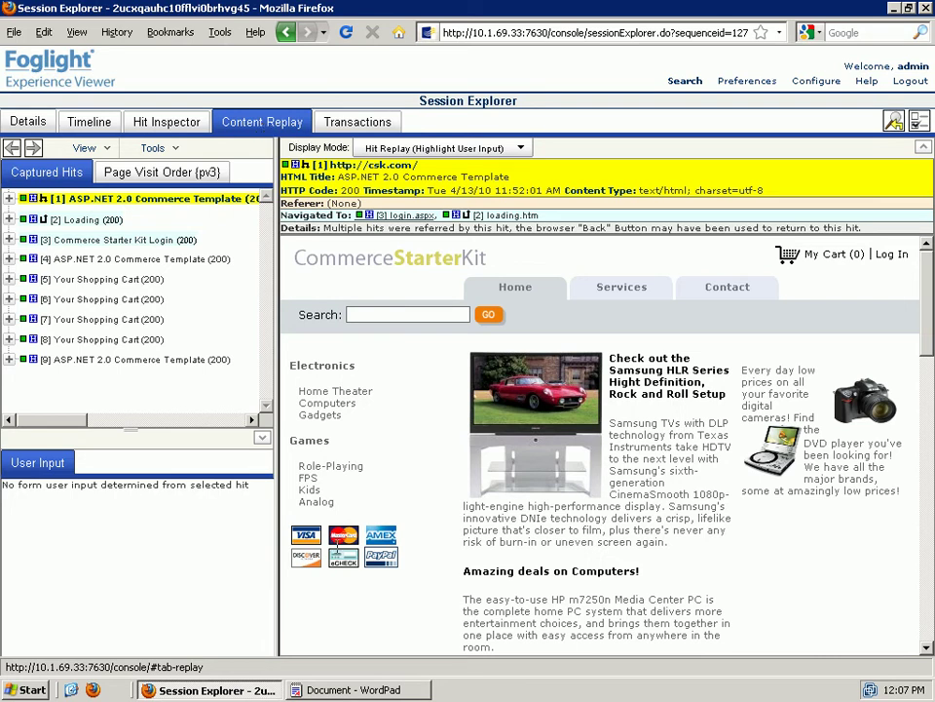
left_click(361, 690)
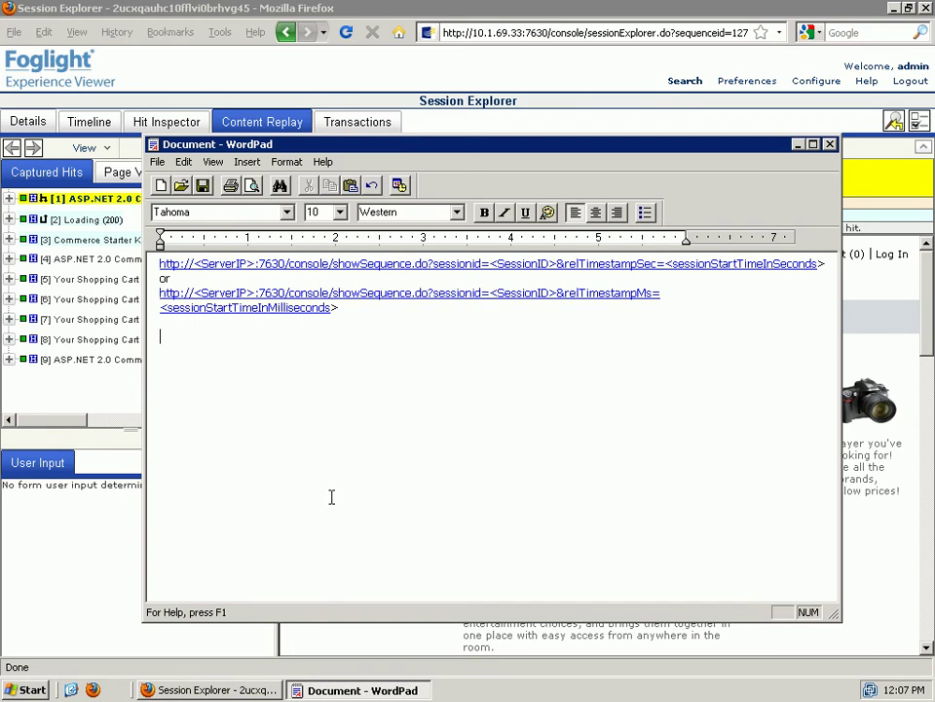
key("ctrl+v")
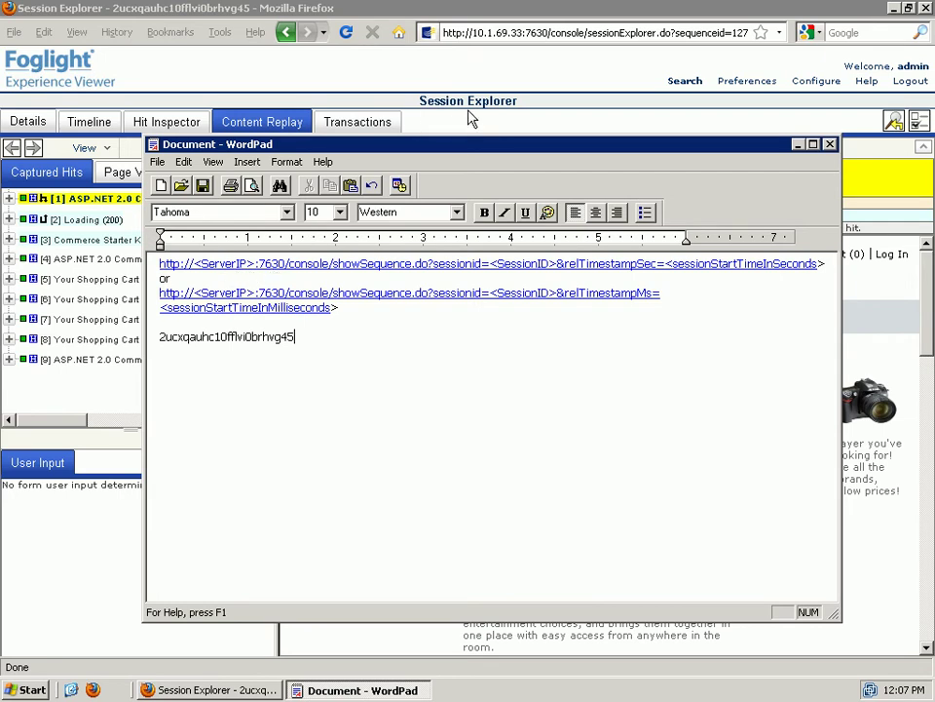
left_click(459, 34)
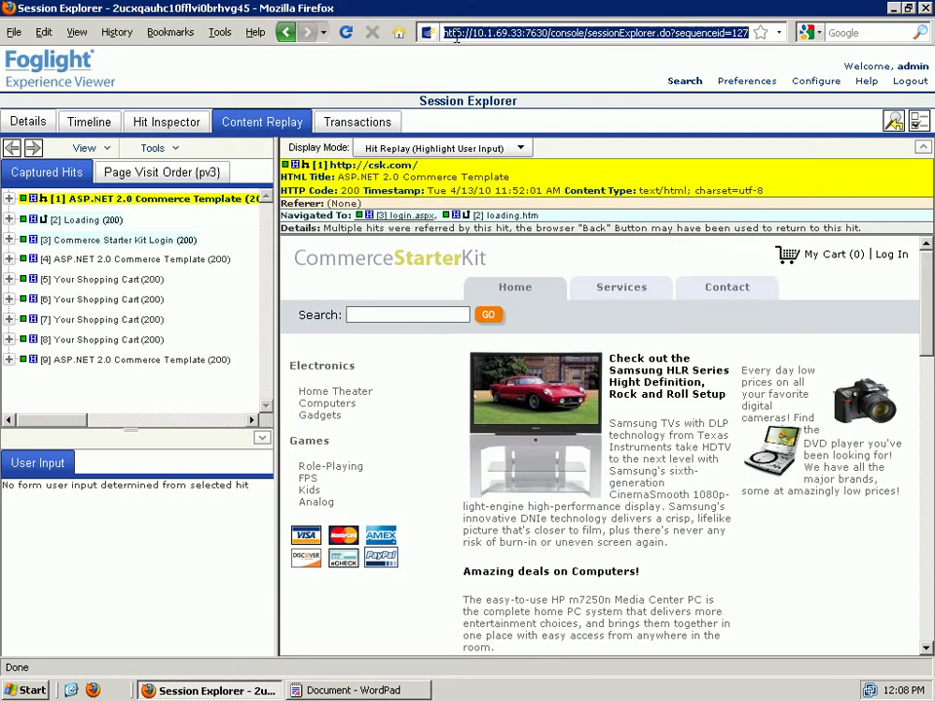
left_click(450, 37)
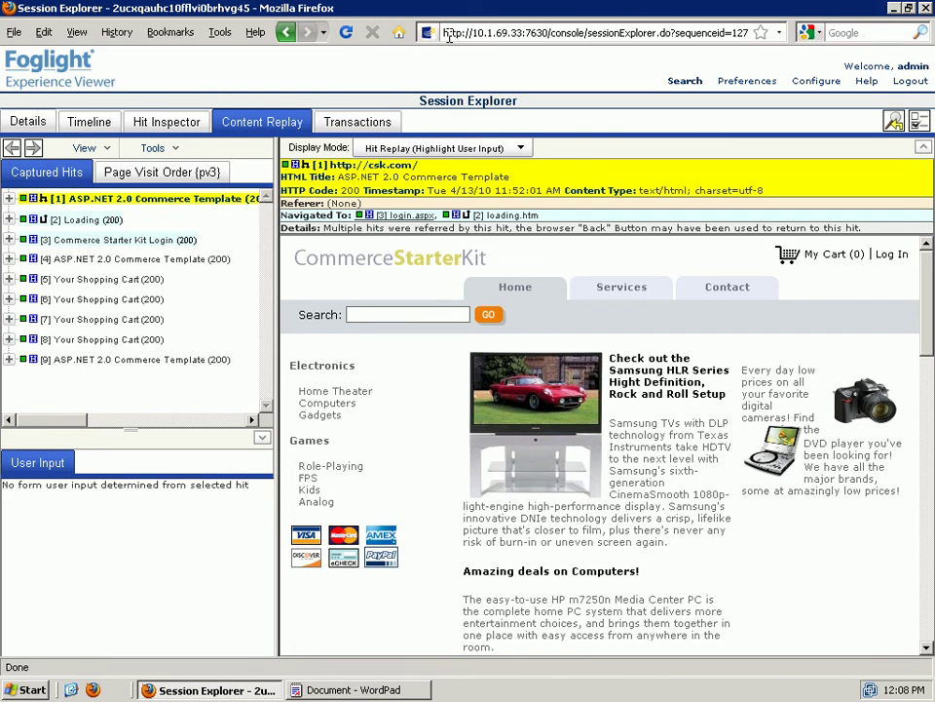
key("shift+Right")
key("shift+Right")
key("shift+Right")
key("shift+Right")
key("shift+Right")
key("shift+Right")
key("shift+Right")
key("shift+Right")
key("shift+Right")
key("shift+Right")
key("shift+Right")
key("shift+Right")
key("shift+Right")
key("shift+Right")
key("shift+Right")
key("shift+Right")
key("shift+Right")
key("shift+Right")
key("shift+Right")
key("shift+Right")
key("shift+Right")
key("shift+Right")
key("shift+Right")
key("shift+Right")
key("shift+Right")
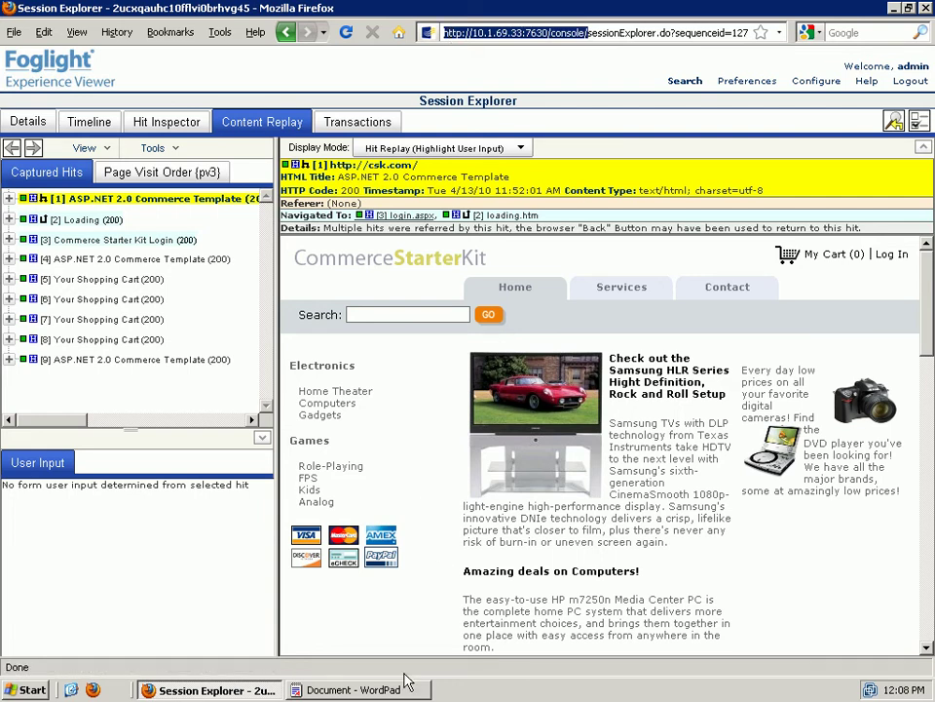
key("alt+Tab")
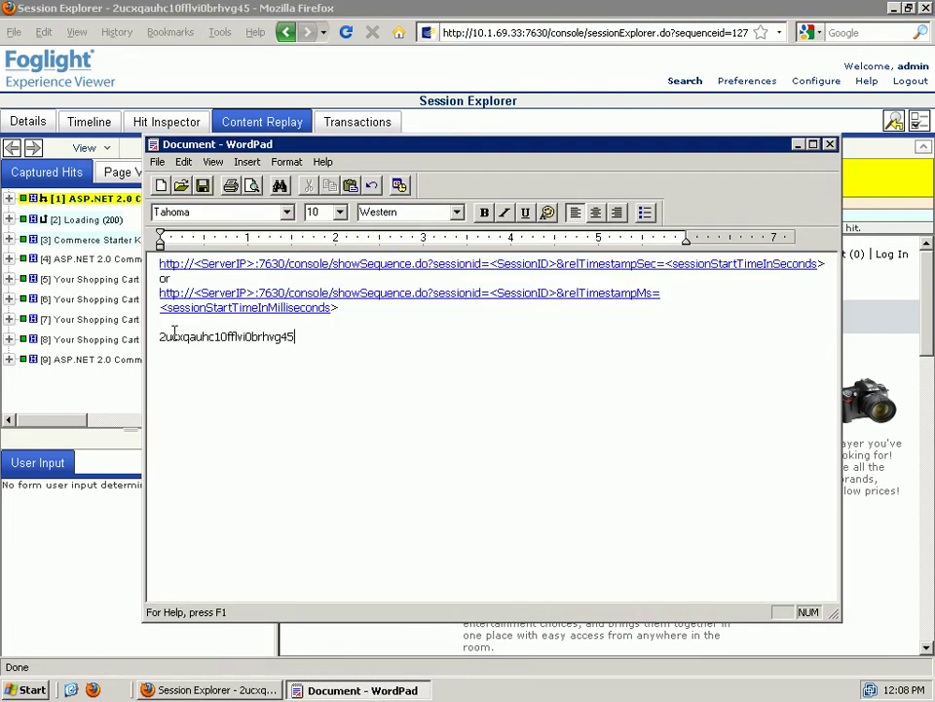
- Prefix the session ID with the console address and 'showSequence.do?sessionid='
left_click(162, 341)
key("Home")
key("ctrl+v")
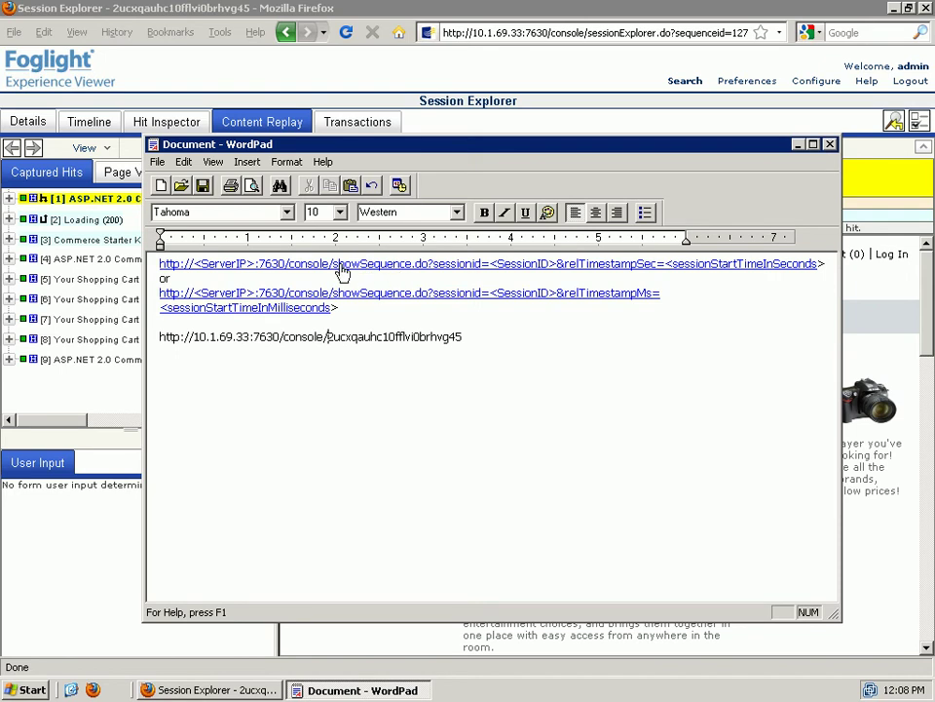
left_click_drag(332, 268, 489, 279)
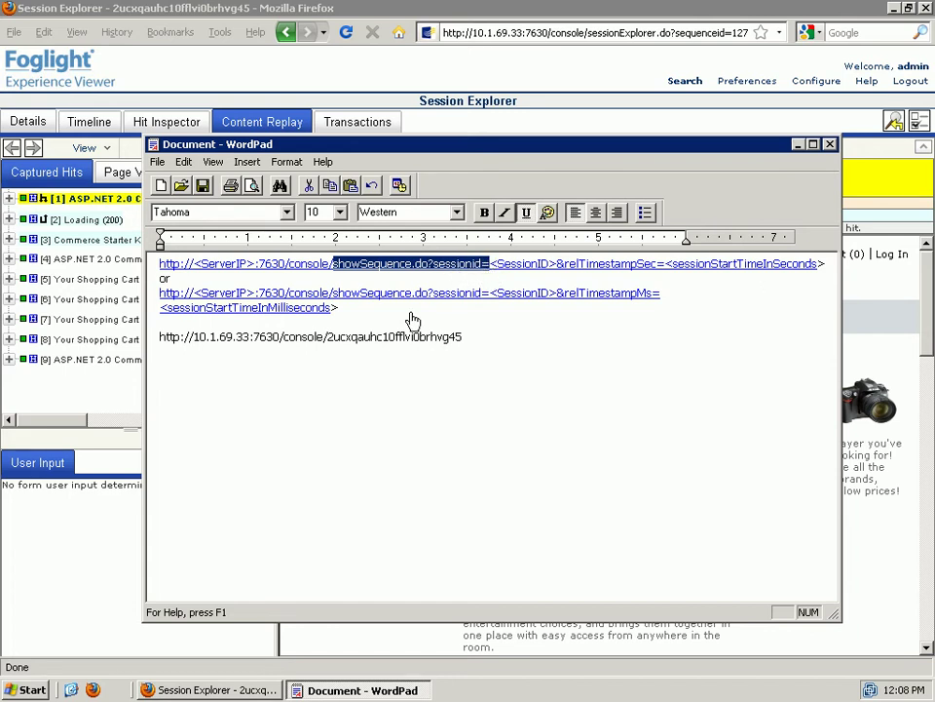
left_click(330, 334)
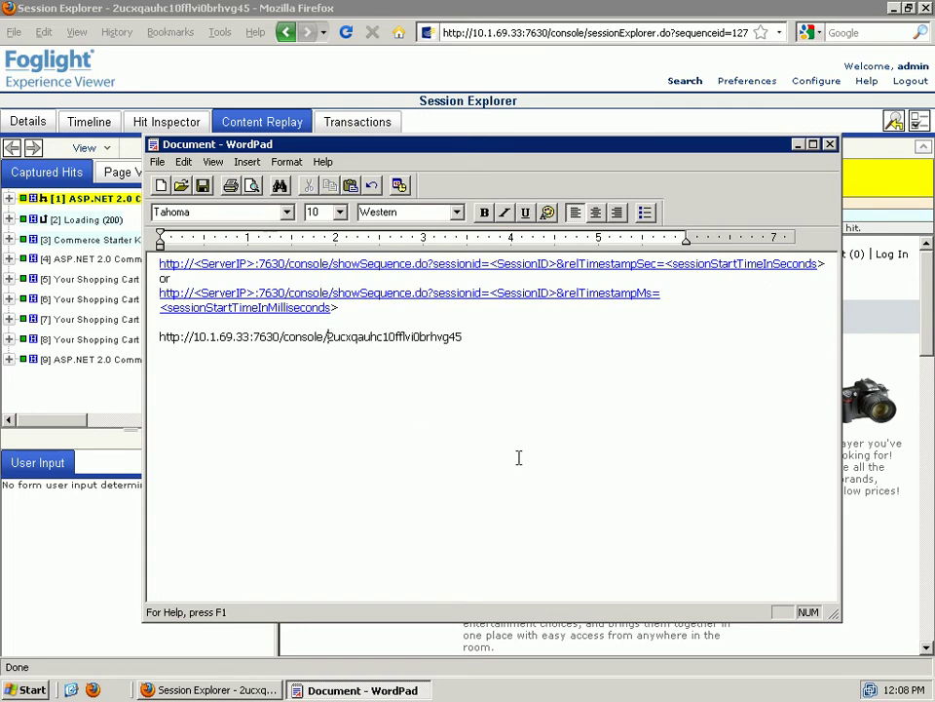
key("ctrl+v")
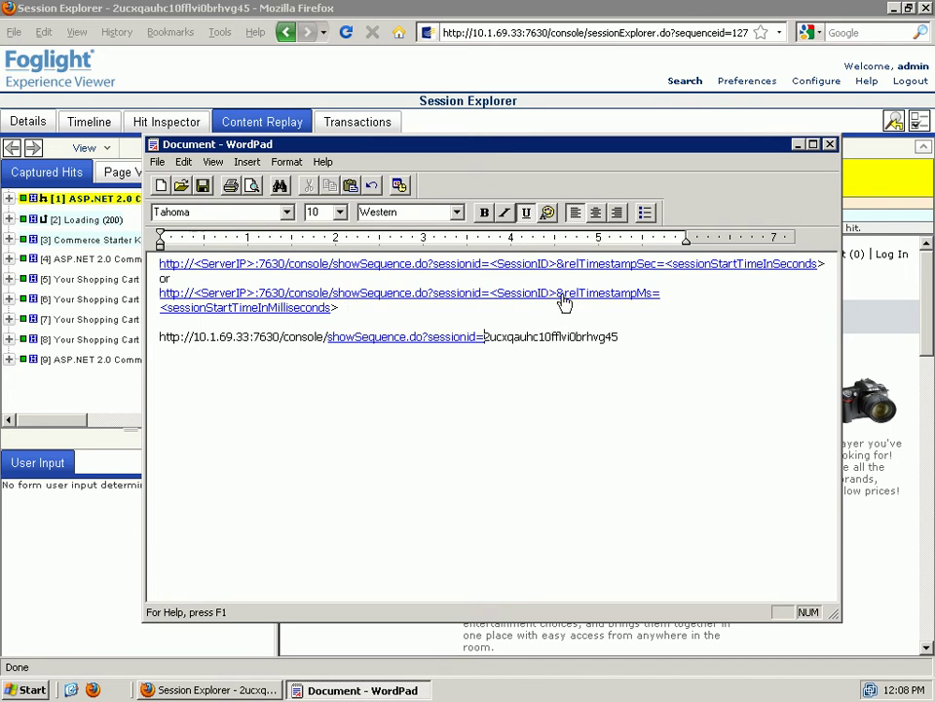
- Append '>&relTimestampMs' from the second template after the session ID
left_click_drag(549, 293, 651, 296)
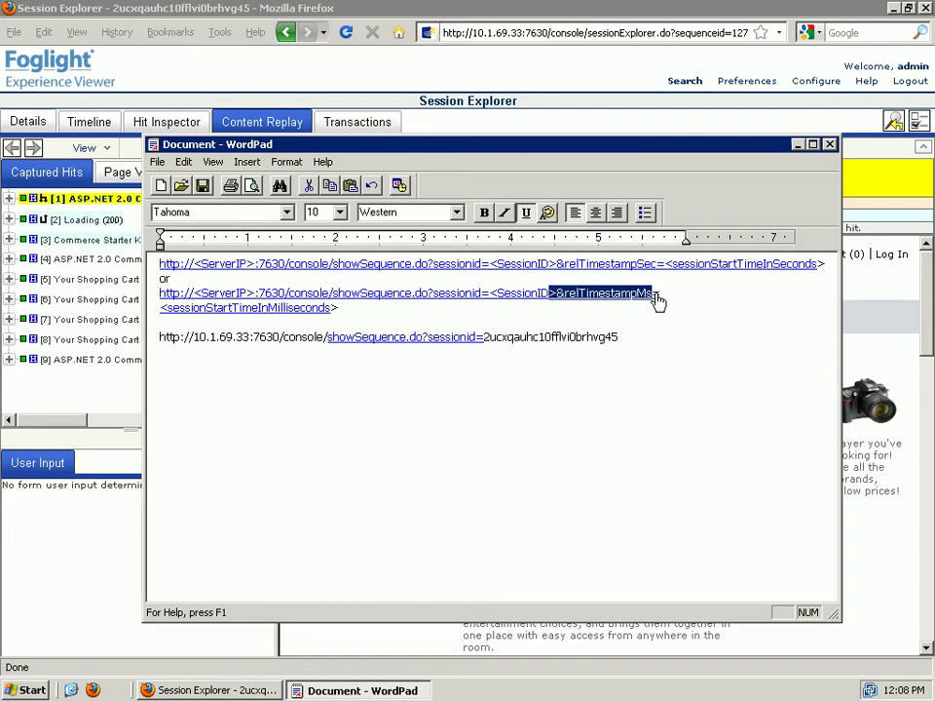
key("shift+Right")
key("shift+Right")
key("shift+Left")
key("shift+Left")
right_click(643, 299)
left_click(666, 317)
left_click(644, 339)
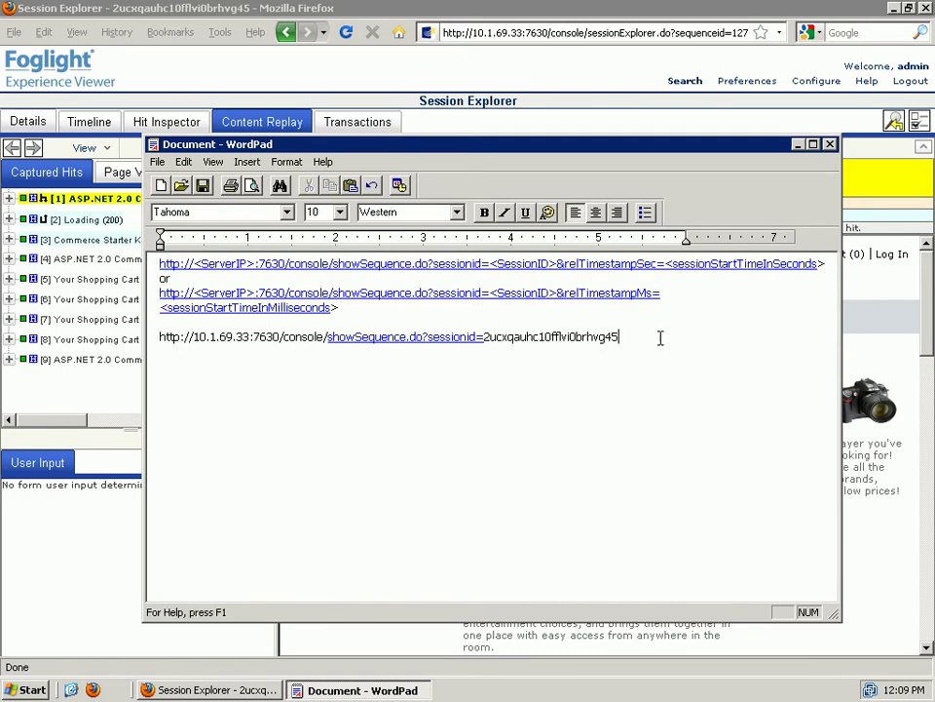
key("ctrl+v")
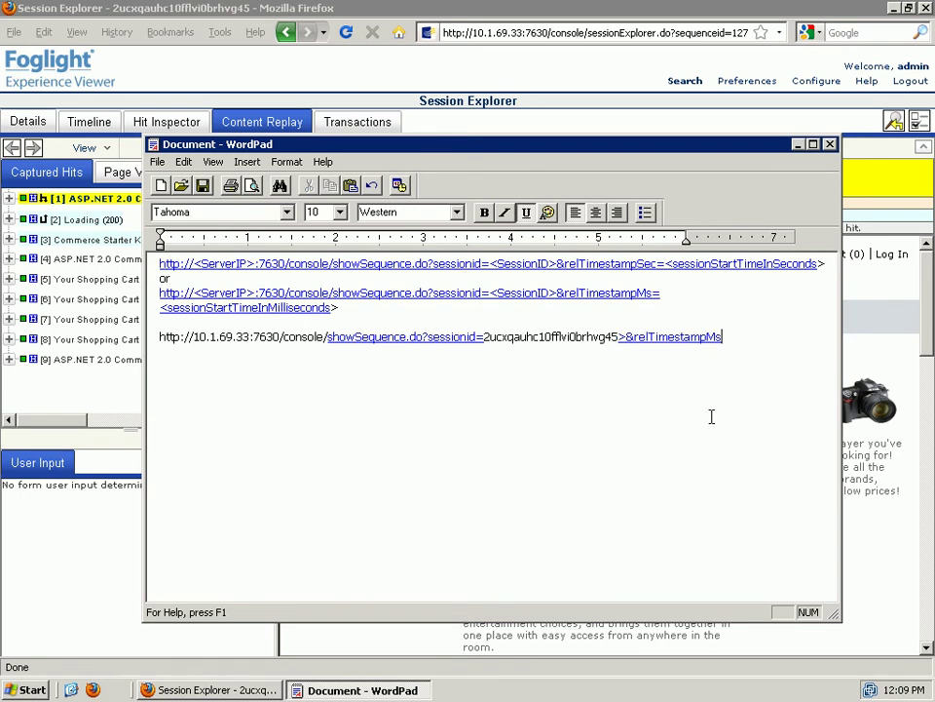
- Edit the suffix to '&relTimestampXX=1' and copy the complete URL line
key("BackSpace")
type("XX=1")
left_click(627, 336)
key("BackSpace")
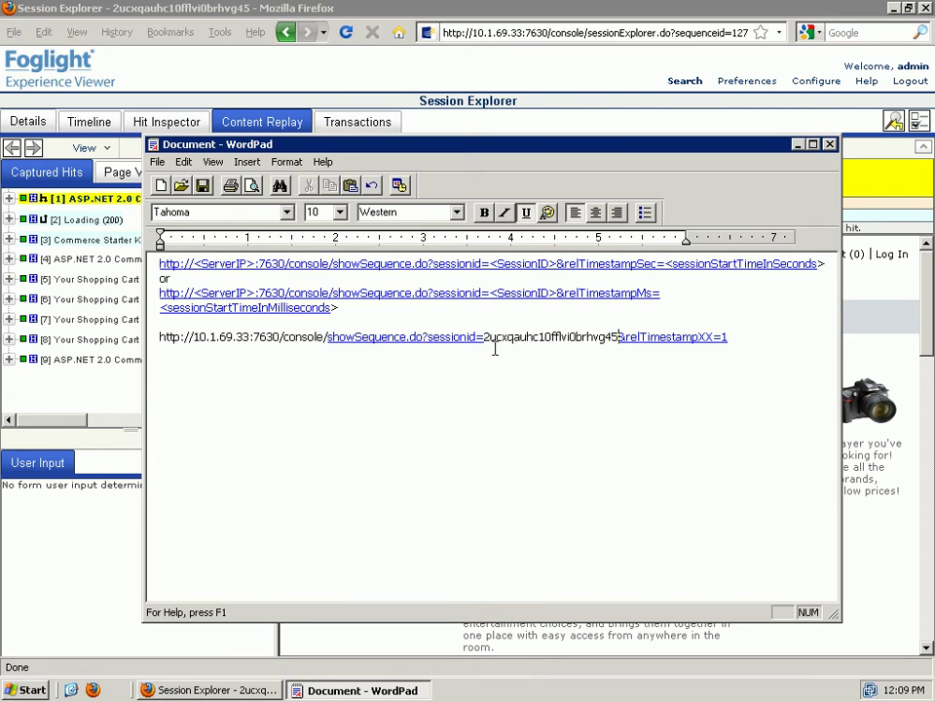
left_click_drag(729, 338, 160, 338)
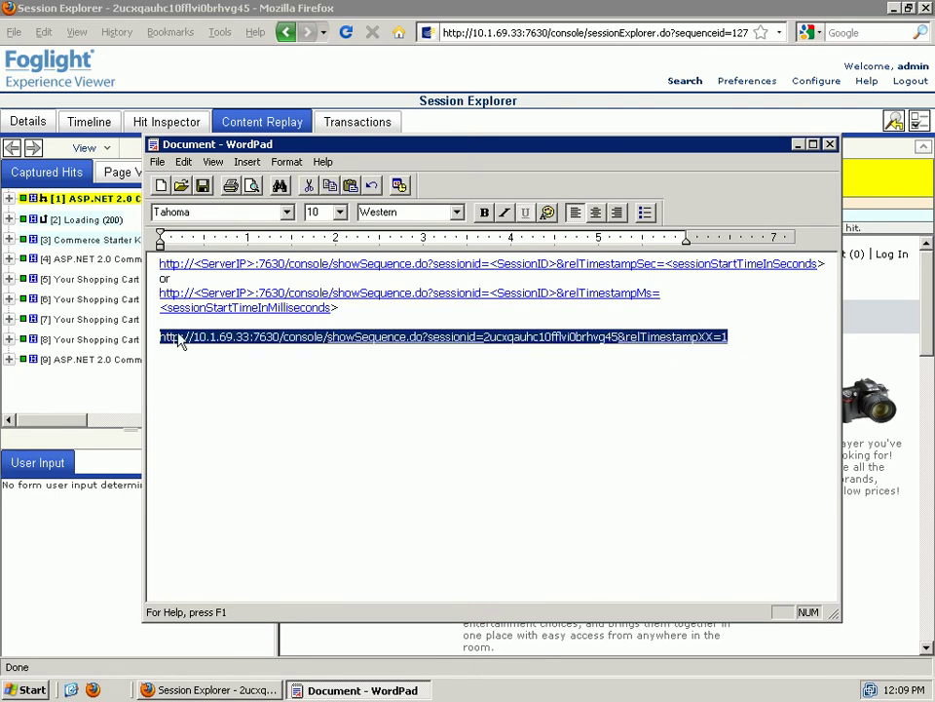
right_click(178, 334)
left_click(206, 357)
- Load the copied URL in a new Firefox tab, then return to the original tab
left_click(225, 76)
left_click(14, 33)
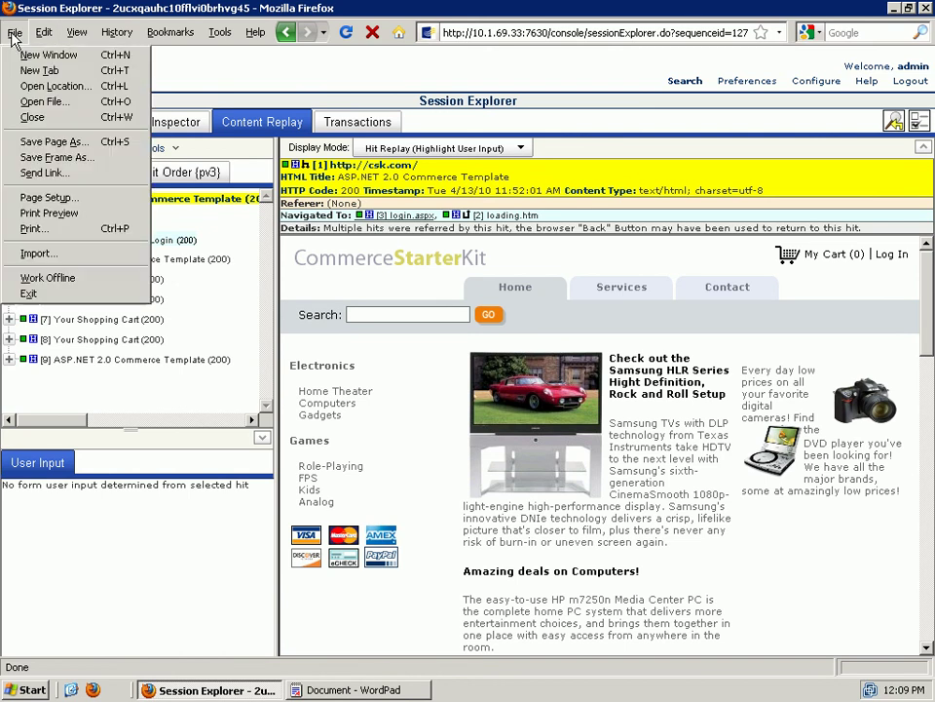
left_click(42, 69)
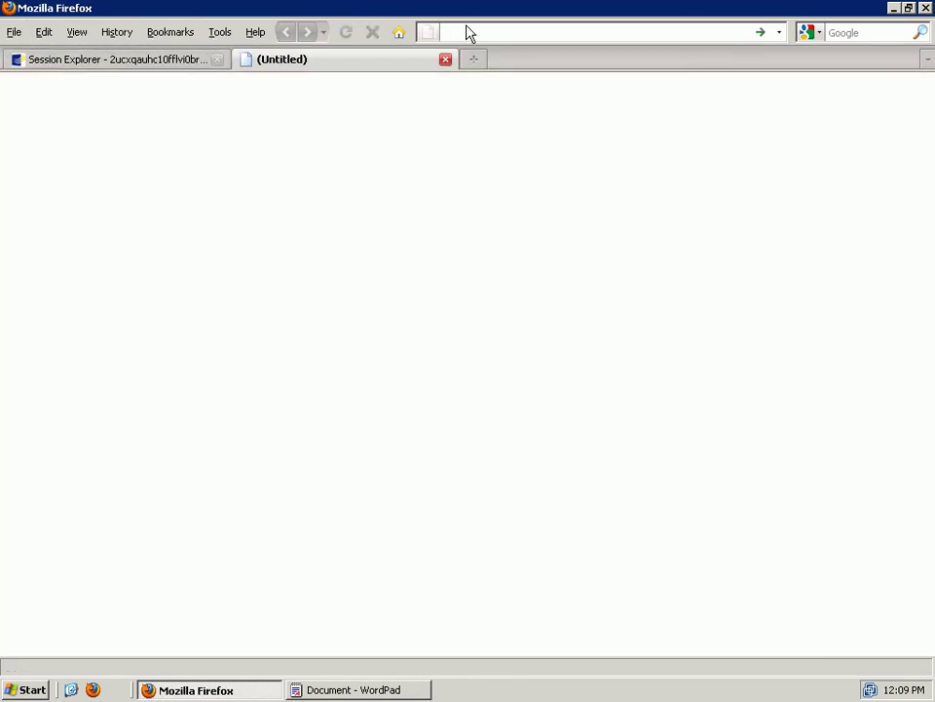
right_click(466, 32)
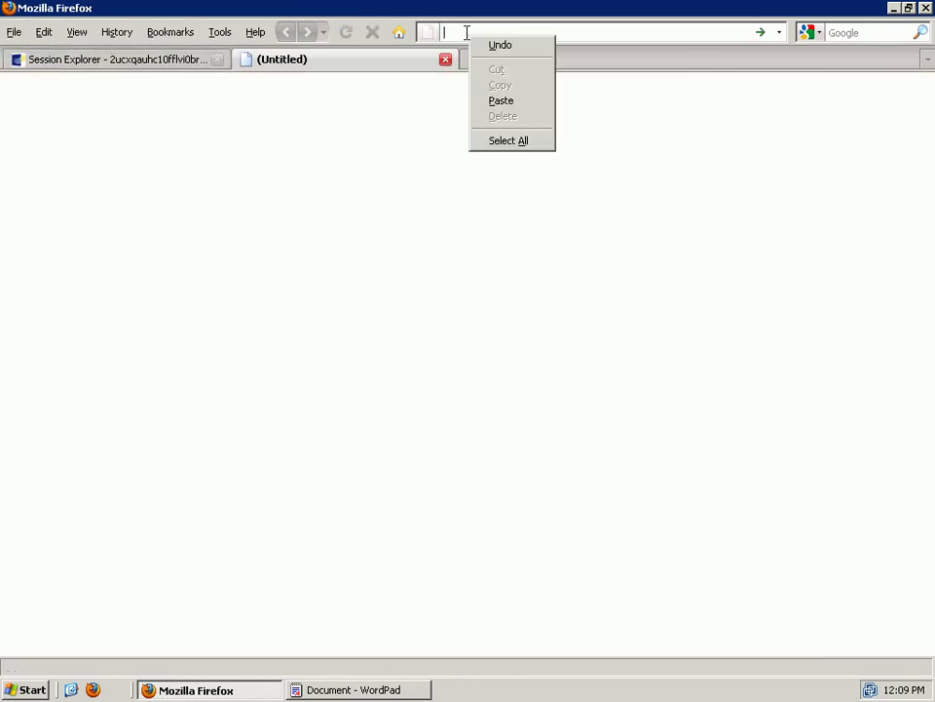
left_click(506, 101)
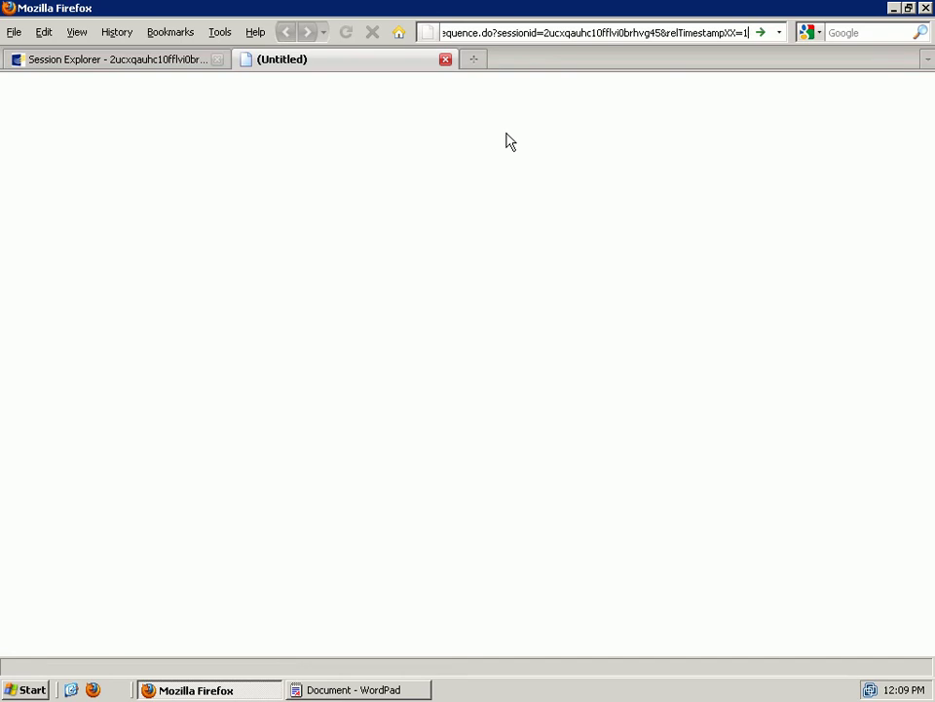
key("Return")
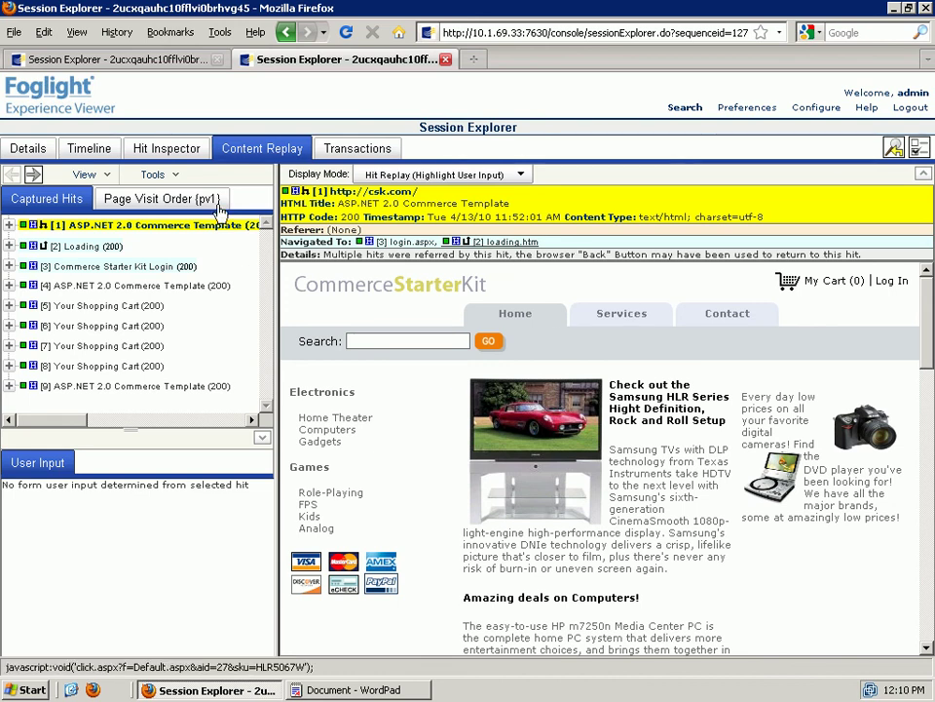
left_click(126, 60)
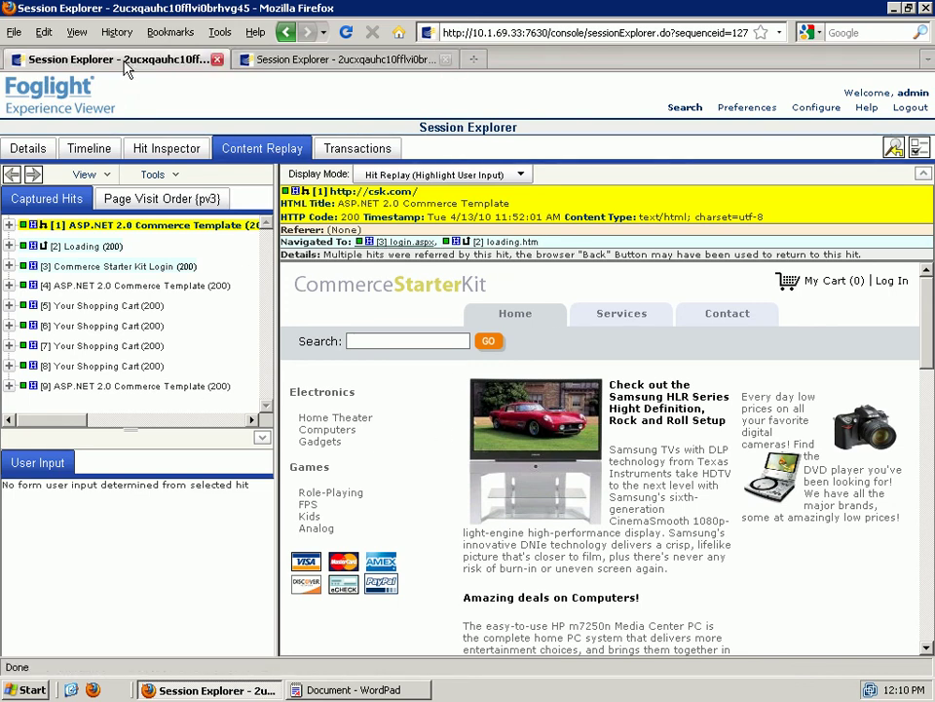
- Launch Internet Explorer and navigate to the copied showSequence URL
left_click(26, 690)
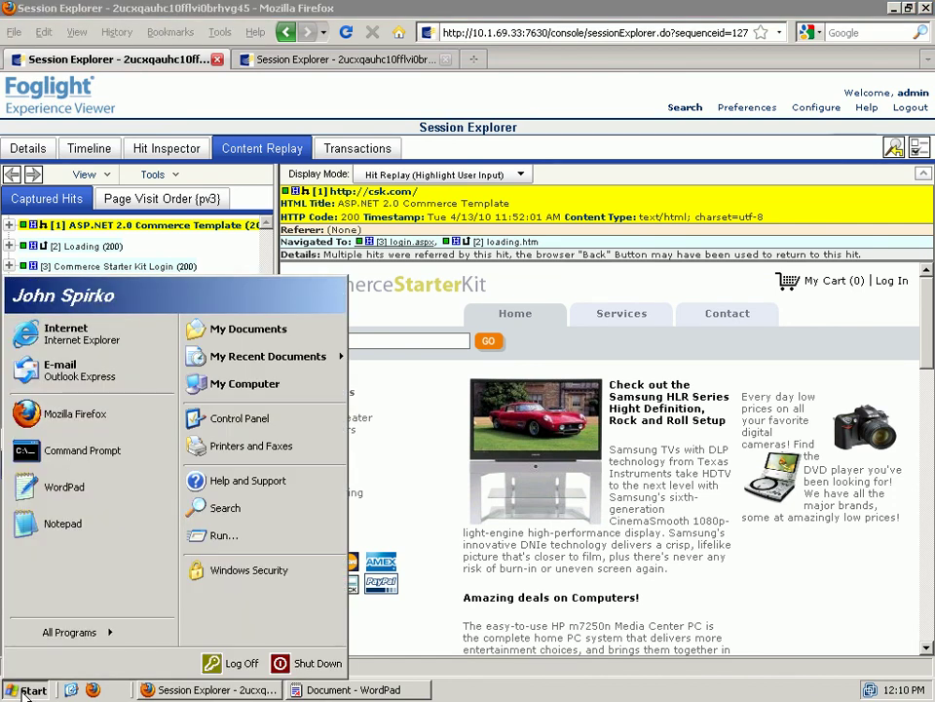
left_click(67, 330)
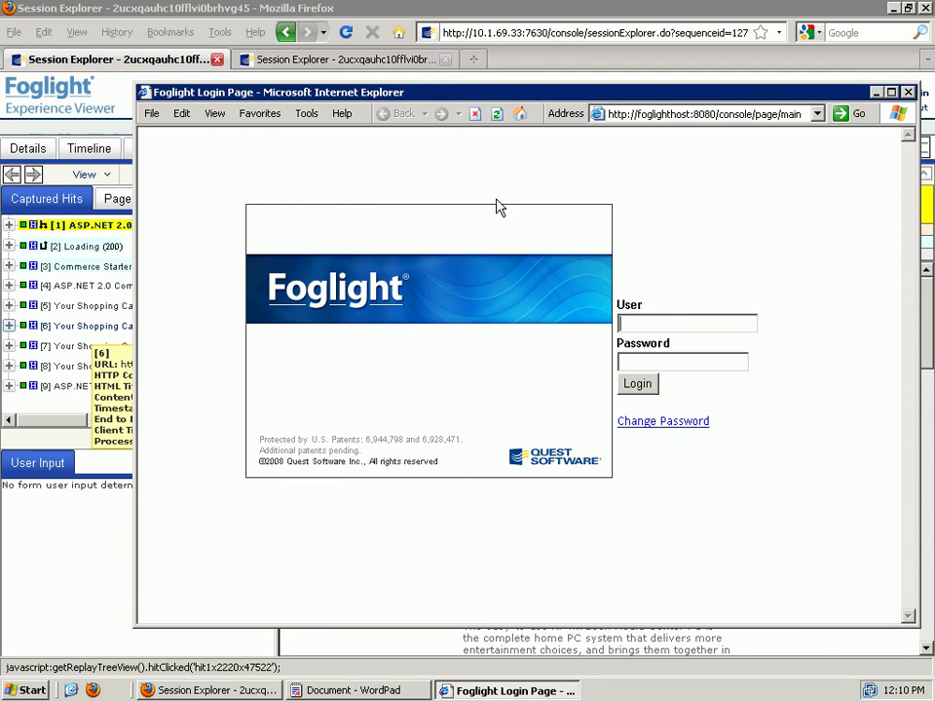
left_click(687, 114)
right_click(688, 116)
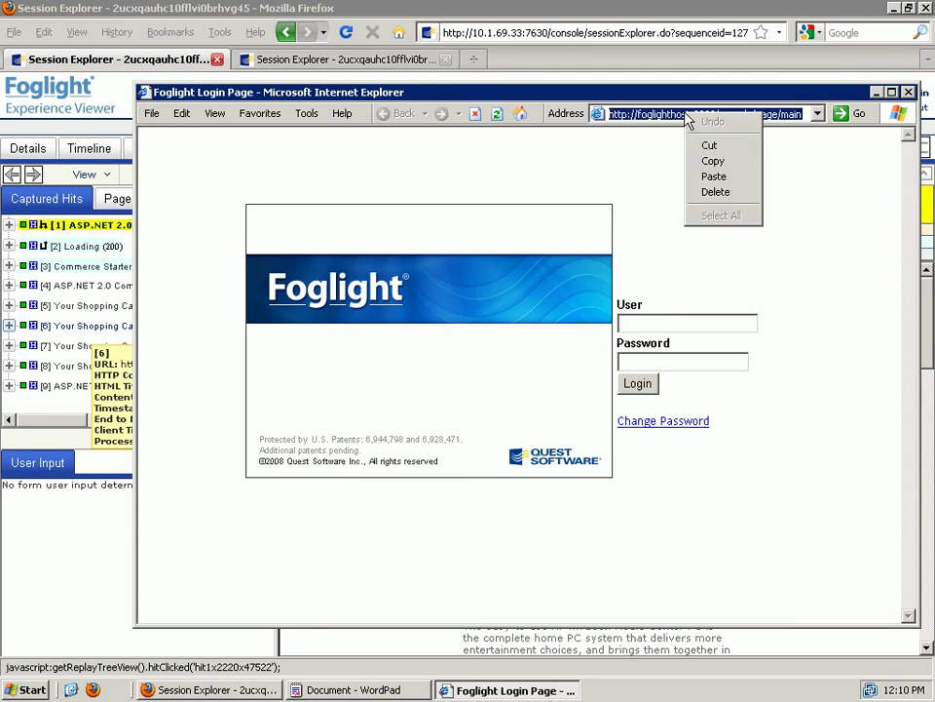
left_click(715, 177)
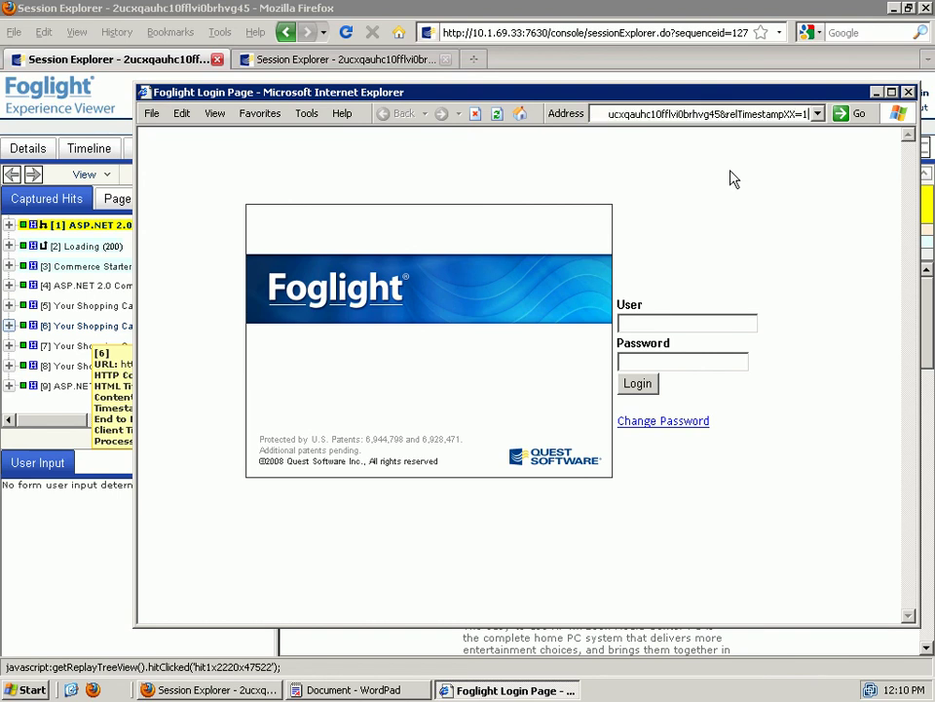
key("Return")
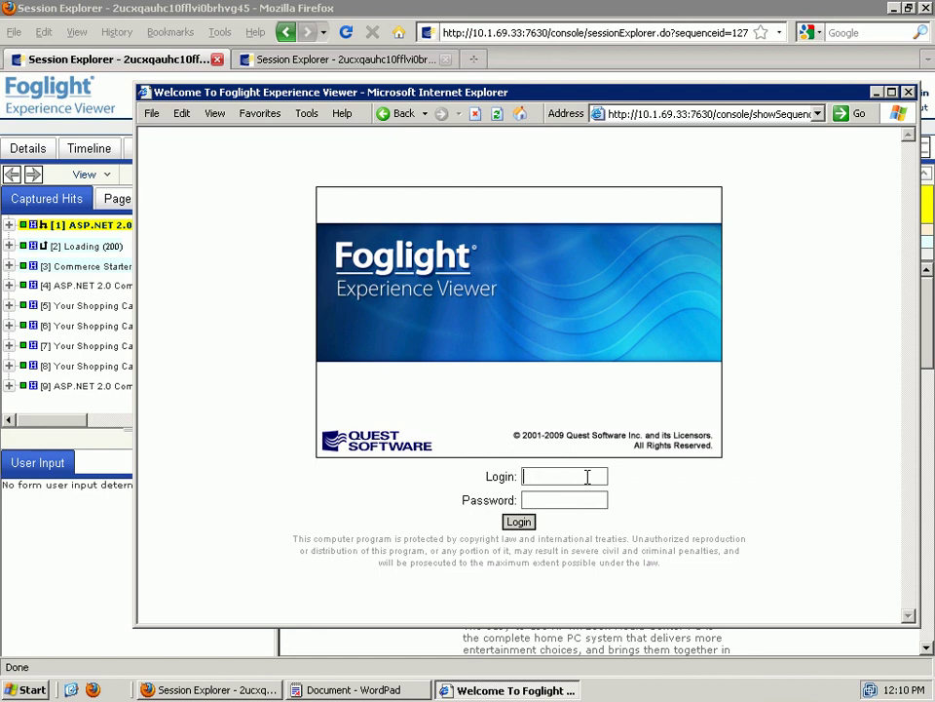
- Enter the login credentials, decline saving the password, and continue despite the existing session
type("adminadmi")
left_click(519, 522)
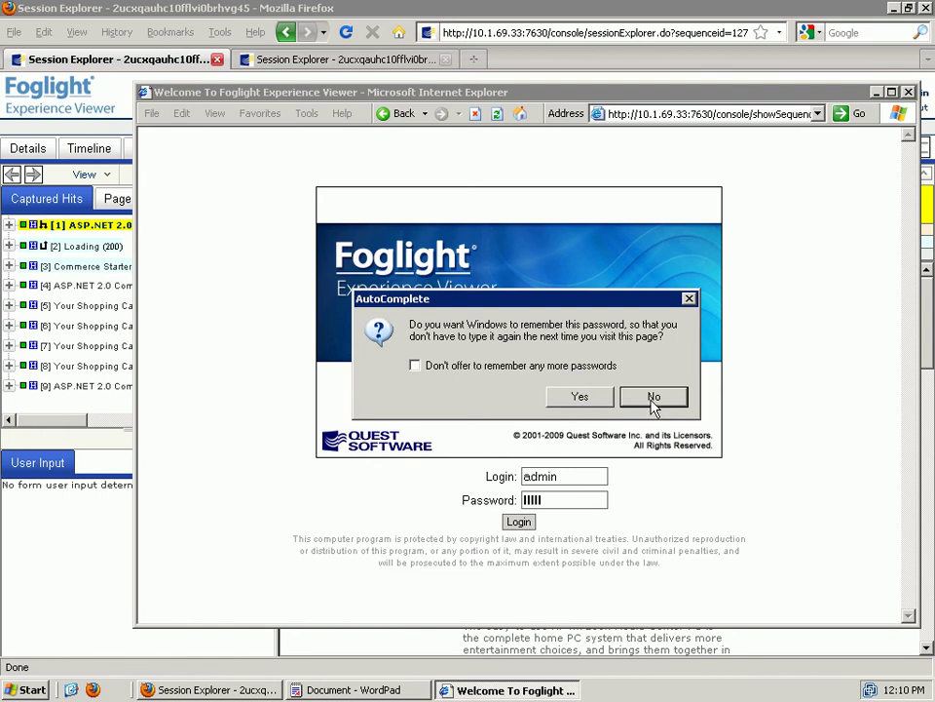
left_click(676, 399)
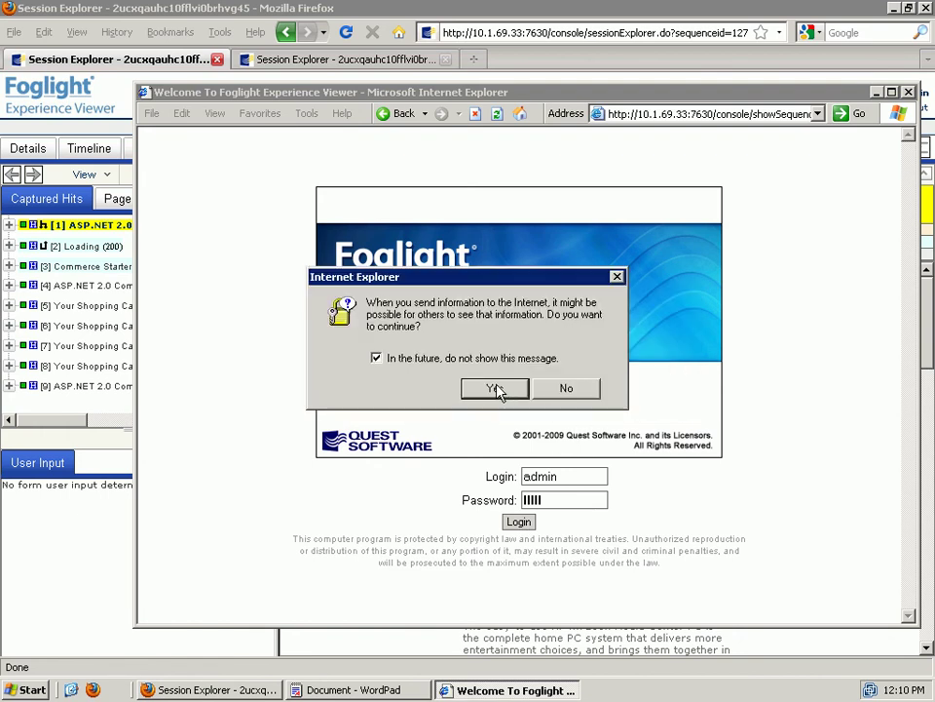
left_click(498, 390)
left_click(505, 276)
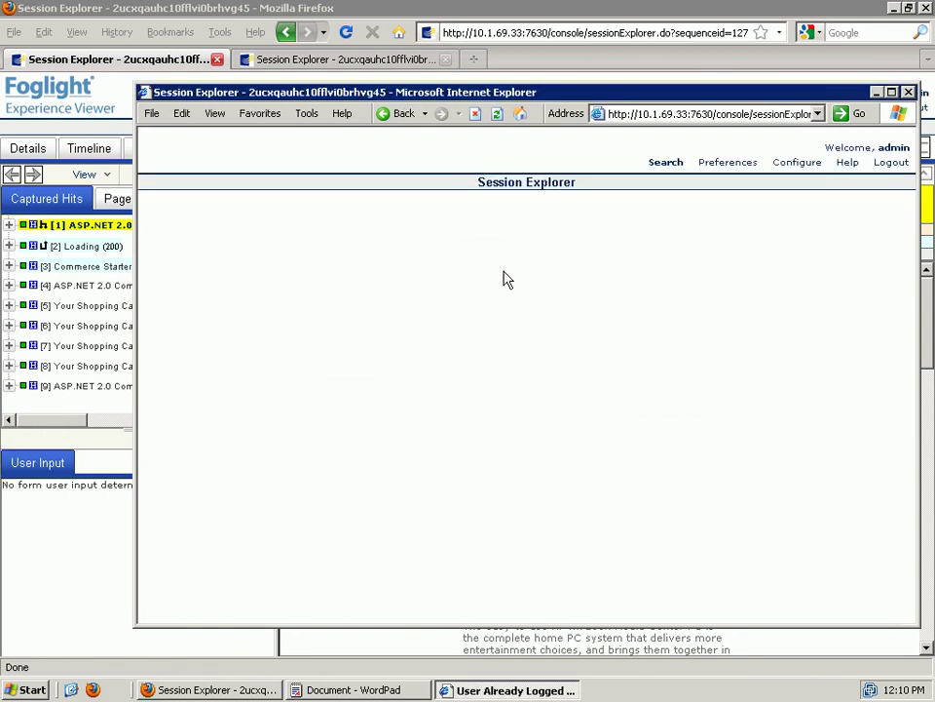